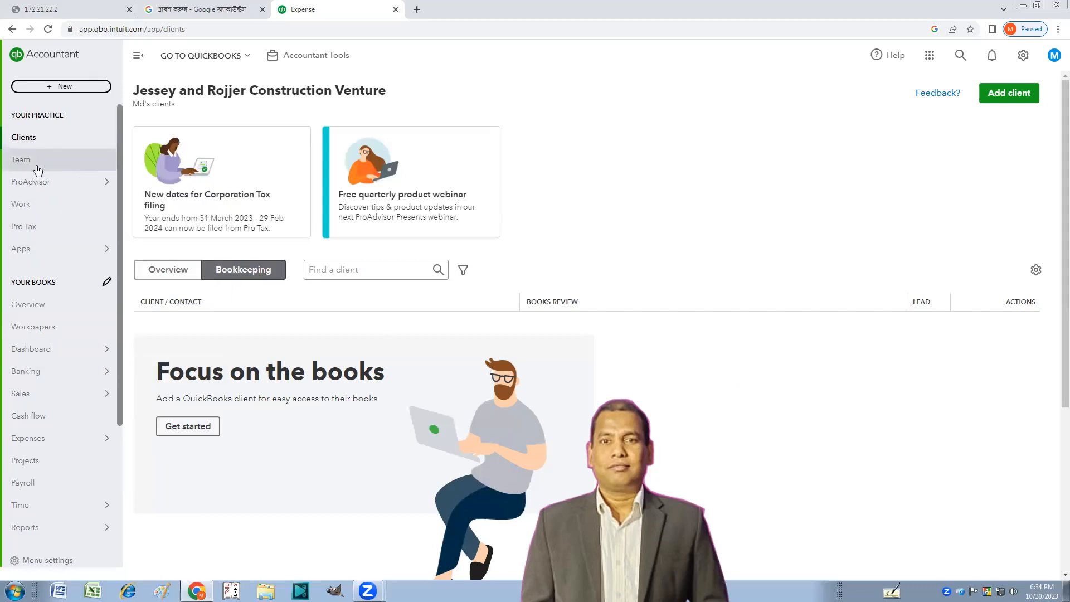
# Create a new expense with AAA Trasport as the payee and Cash on hand as the payment account.
pyautogui.moveTo(23, 254)
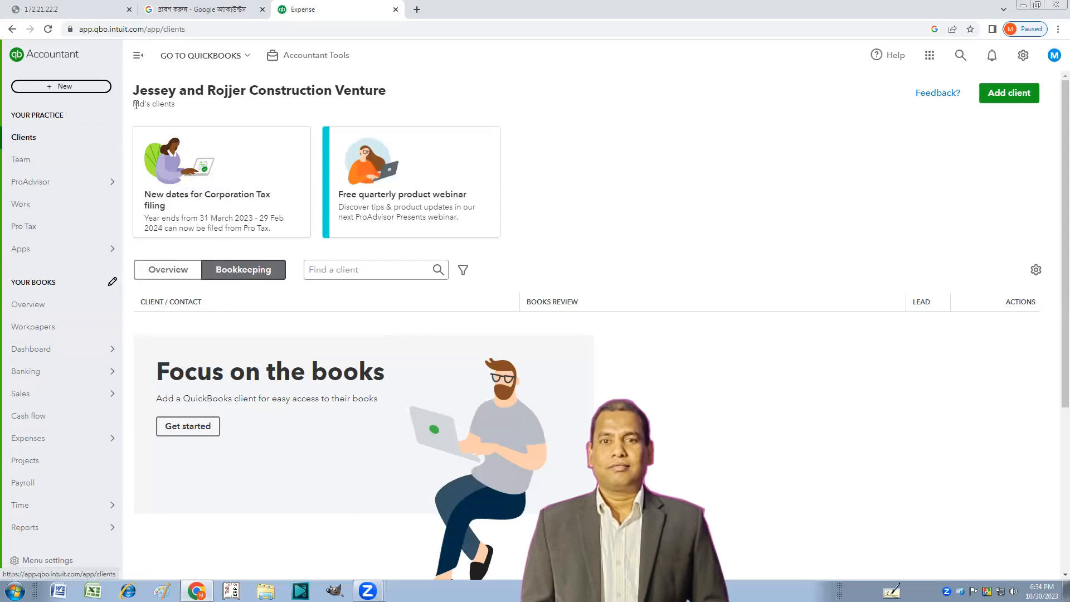
pyautogui.click(54, 89)
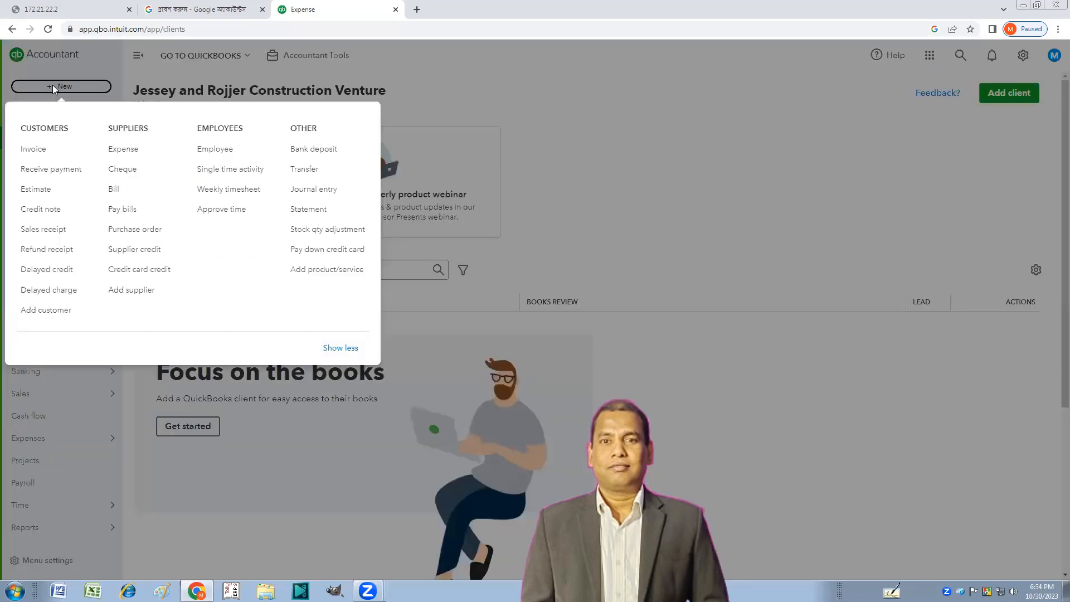
pyautogui.click(124, 150)
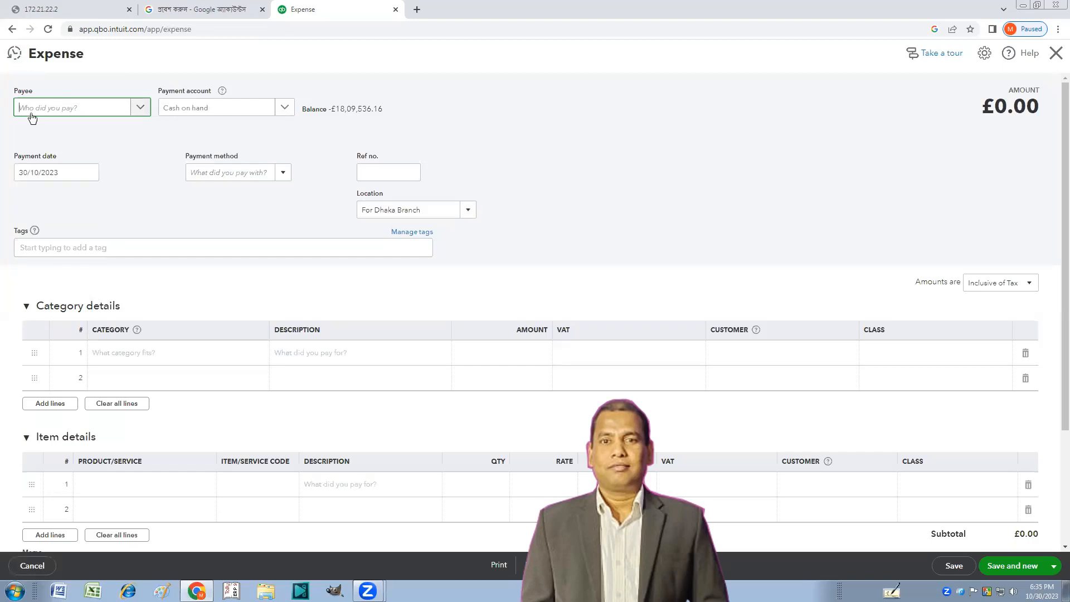
pyautogui.click(139, 107)
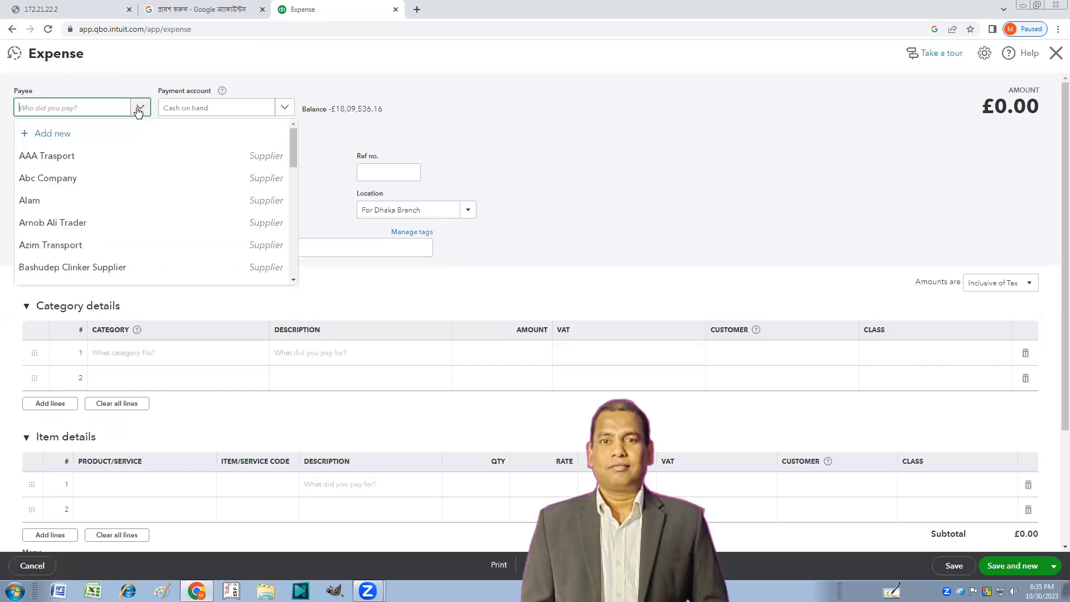
pyautogui.click(54, 158)
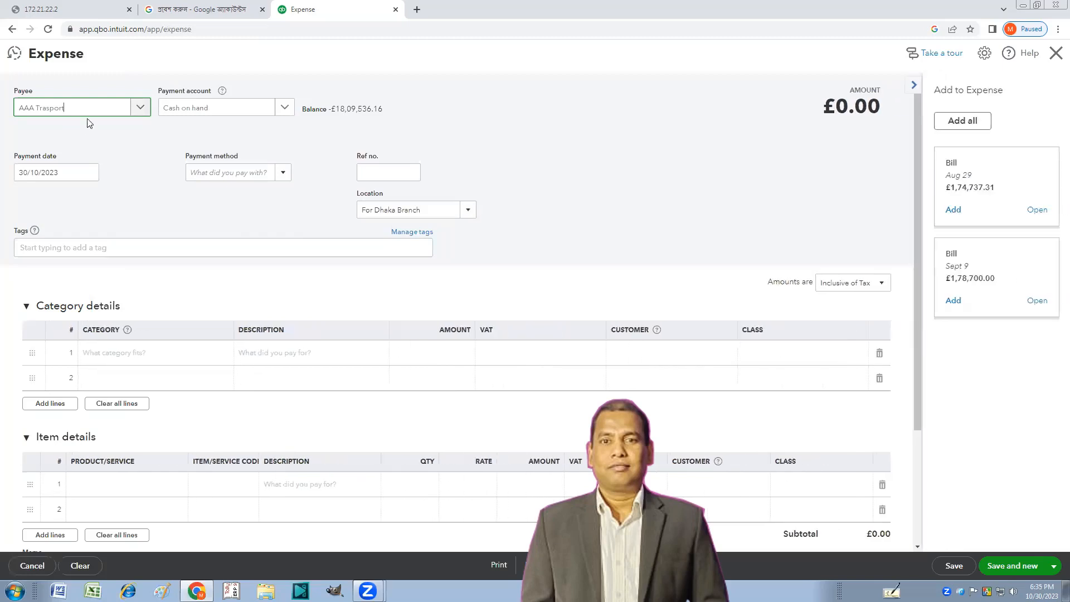
pyautogui.click(285, 108)
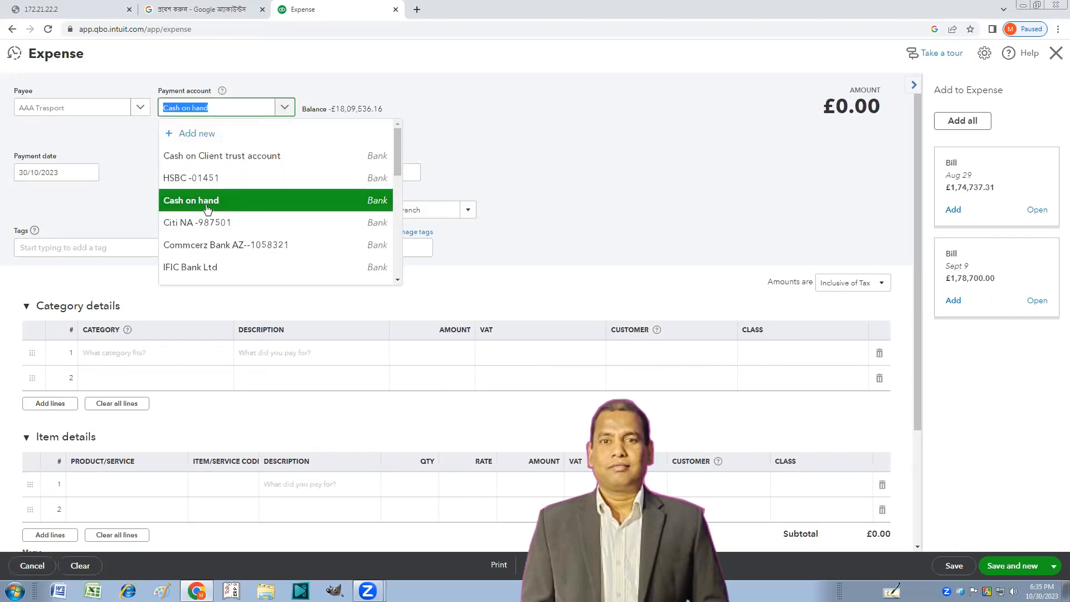
pyautogui.click(190, 205)
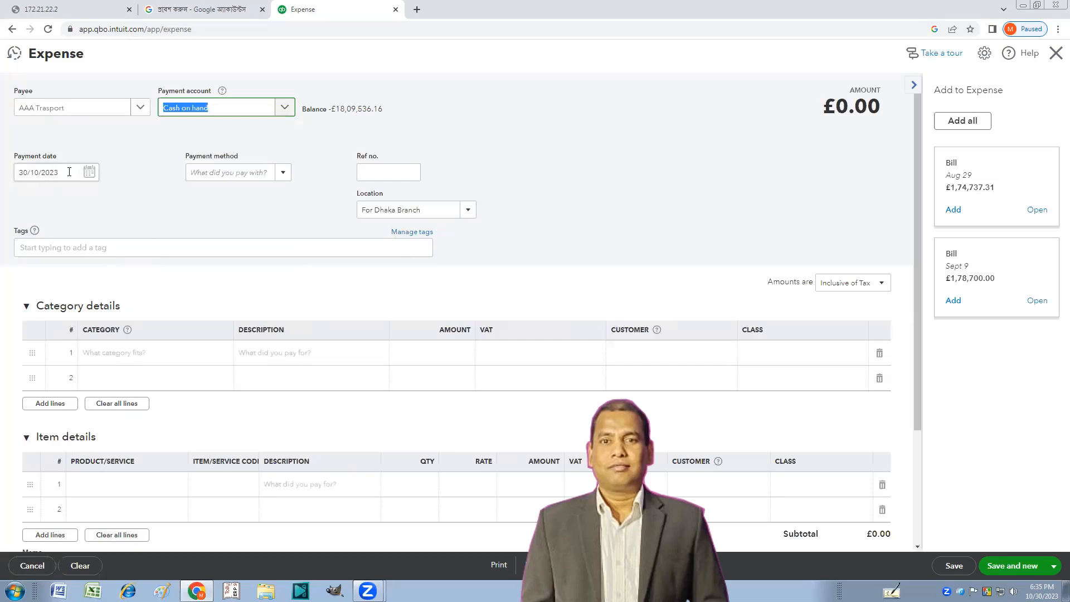
# Set the expense's payment date to 30/10/2023 and its payment method to Cash.
pyautogui.click(89, 172)
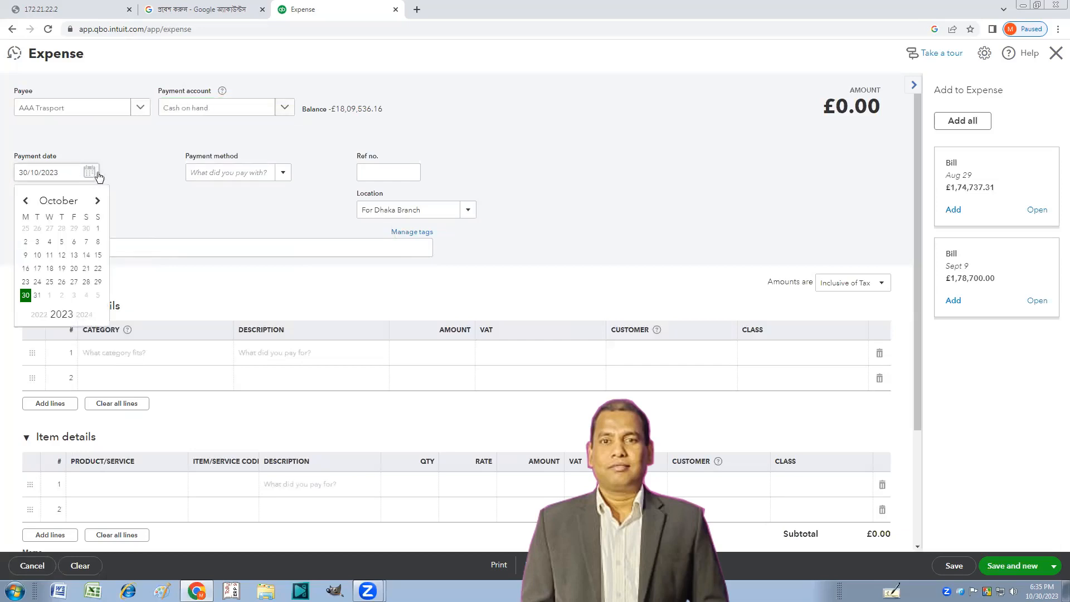
pyautogui.click(26, 202)
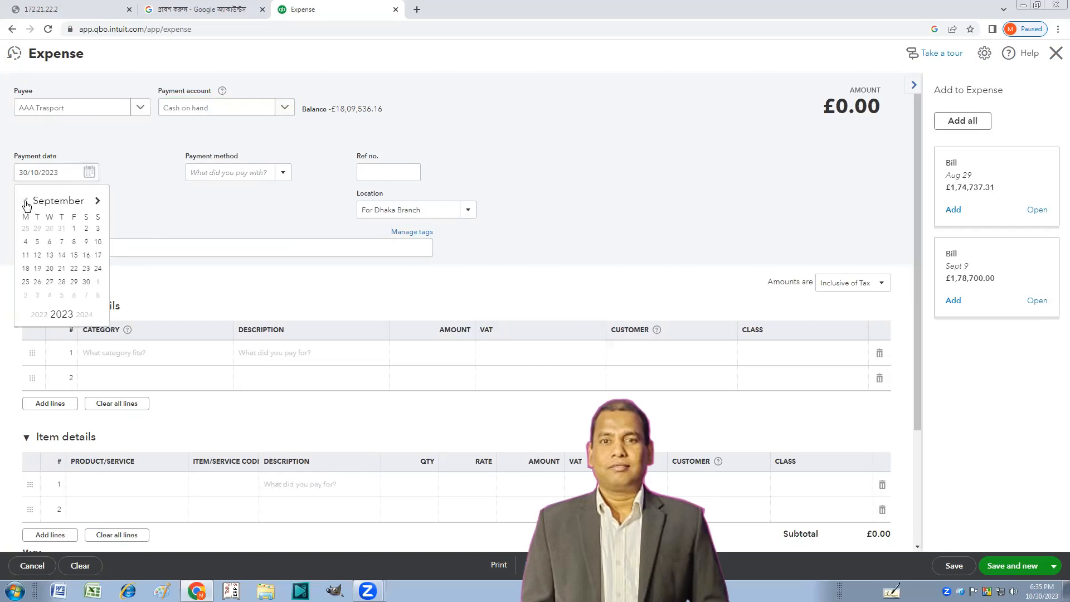
pyautogui.click(98, 202)
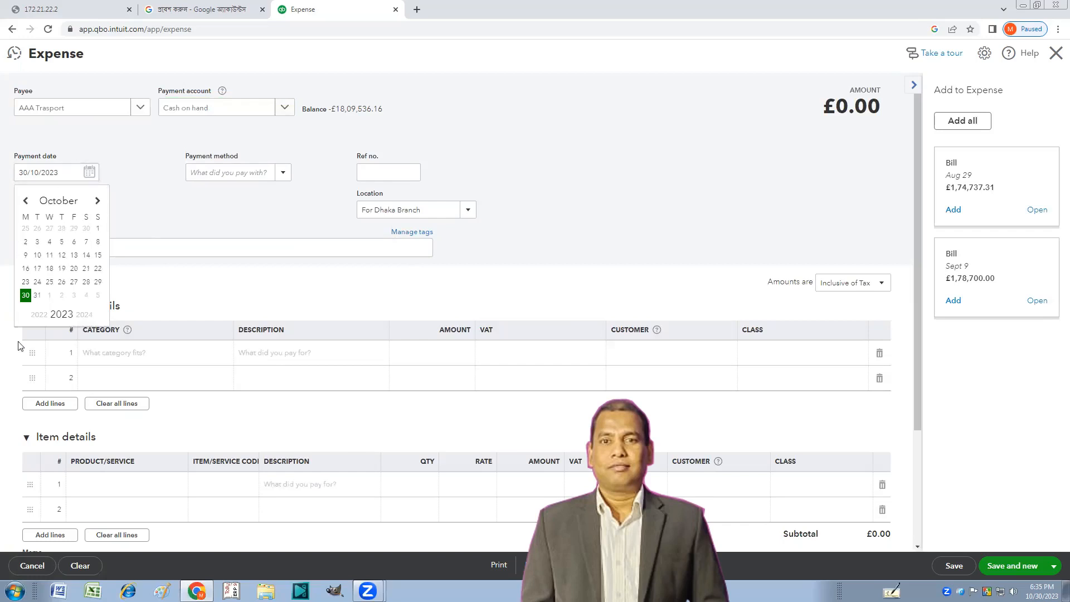
pyautogui.click(26, 295)
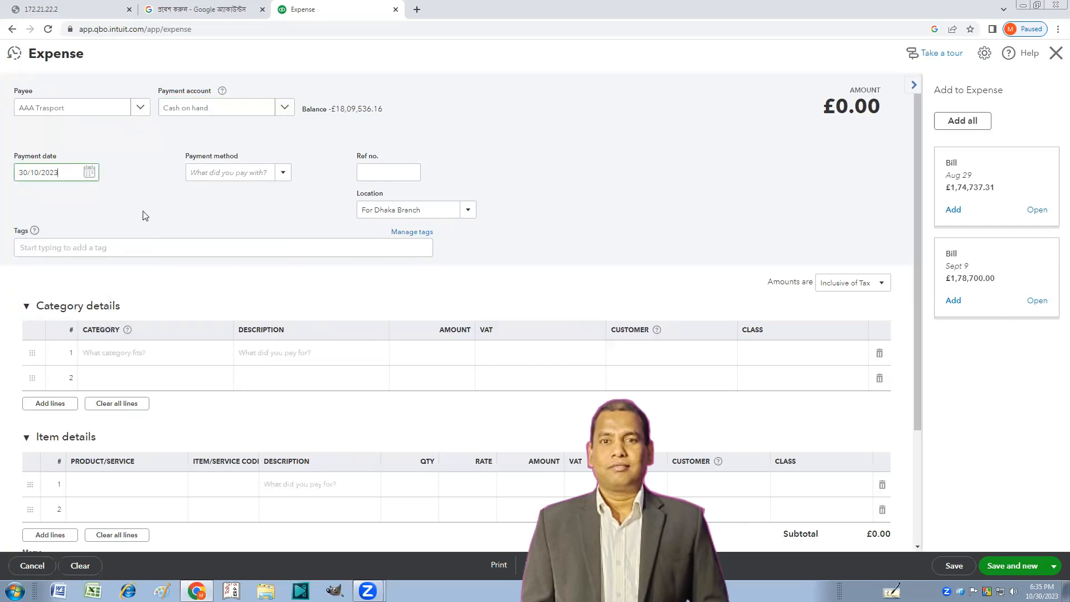
pyautogui.click(284, 173)
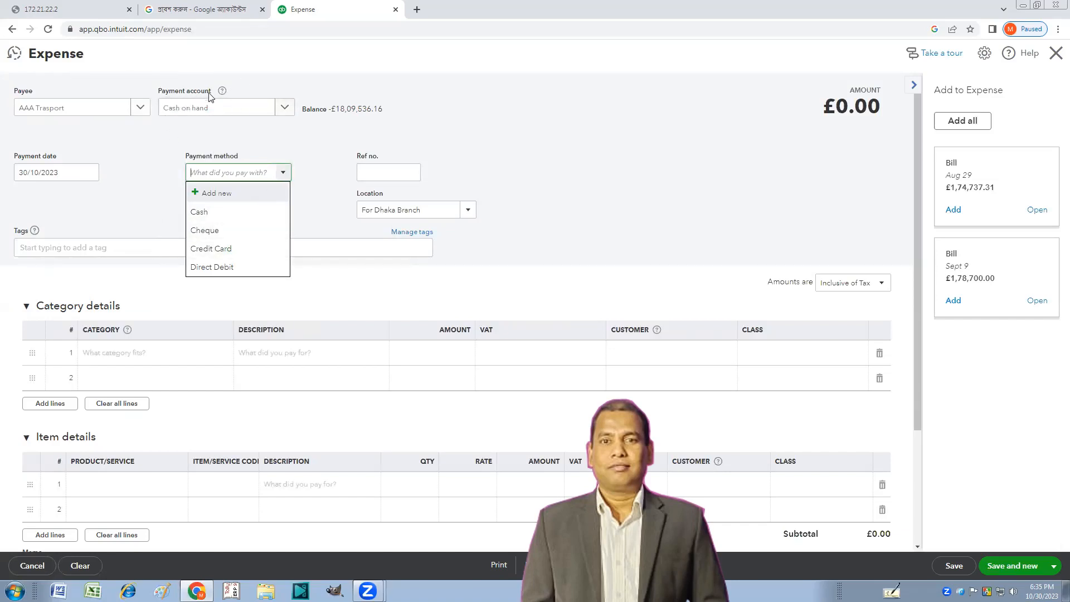
pyautogui.click(201, 212)
# Enter the reference number Ref.012012 and choose For Dhaka Branch as the expense's location.
pyautogui.click(363, 172)
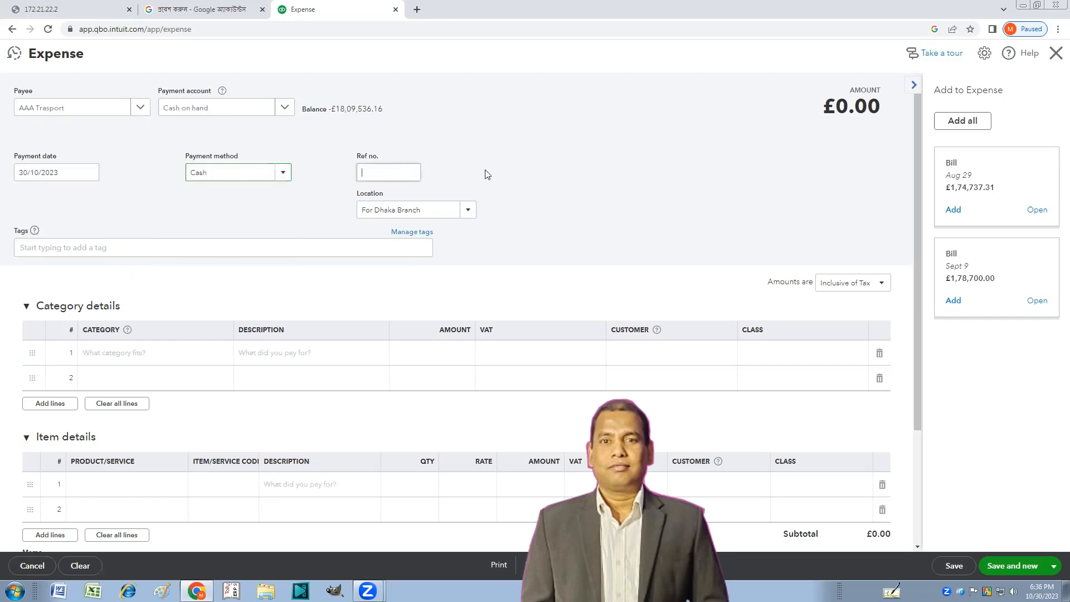
pyautogui.write('Ref')
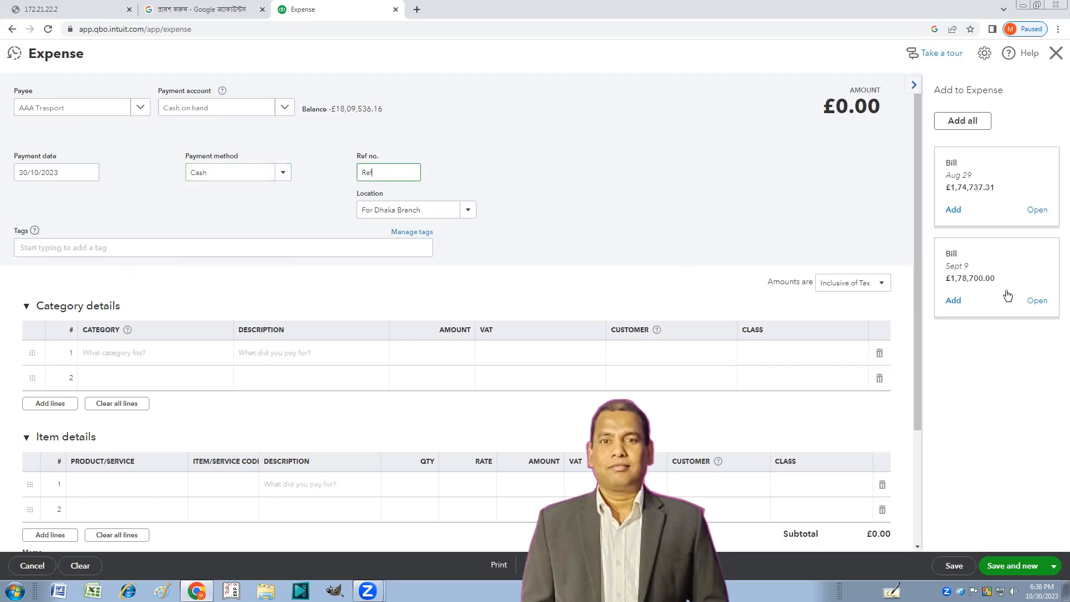
pyautogui.write('.012012')
pyautogui.click(468, 214)
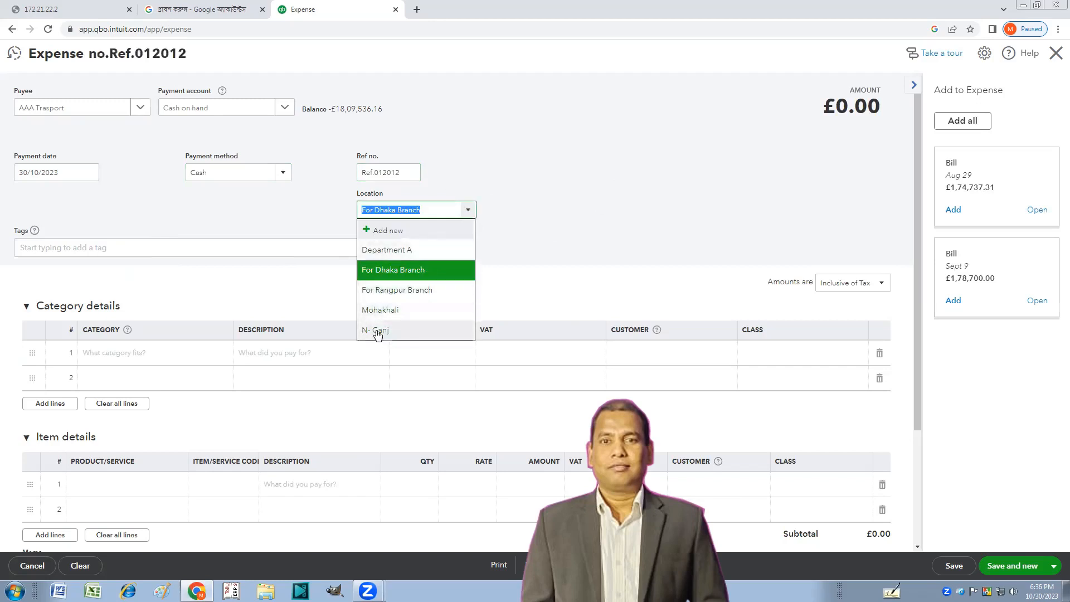
pyautogui.click(389, 275)
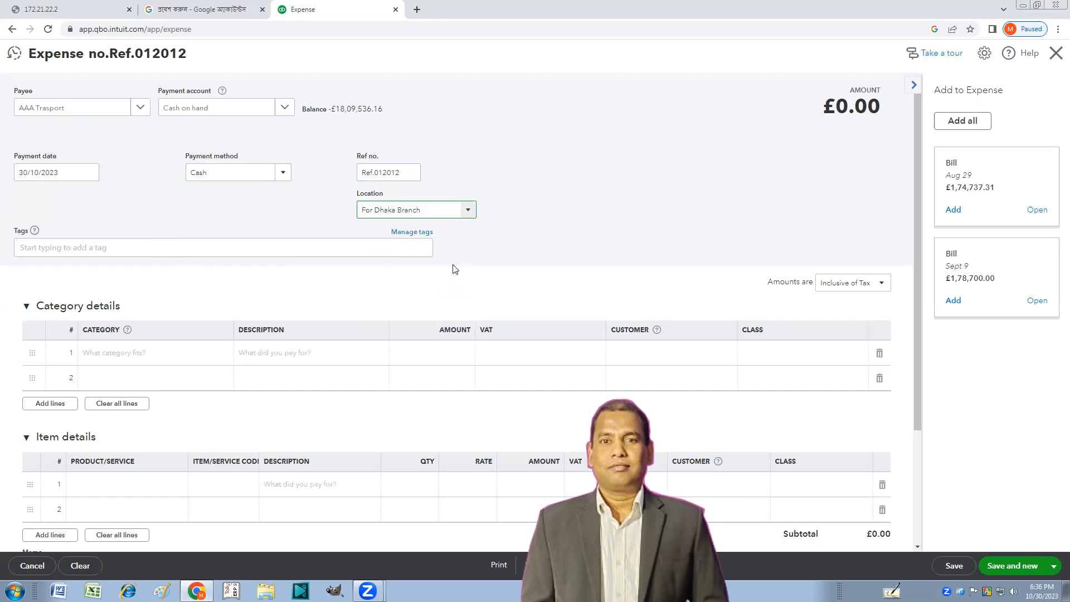
# Assign the Delivery Expense category to the first category details line.
pyautogui.scroll(-2, 458, 271)
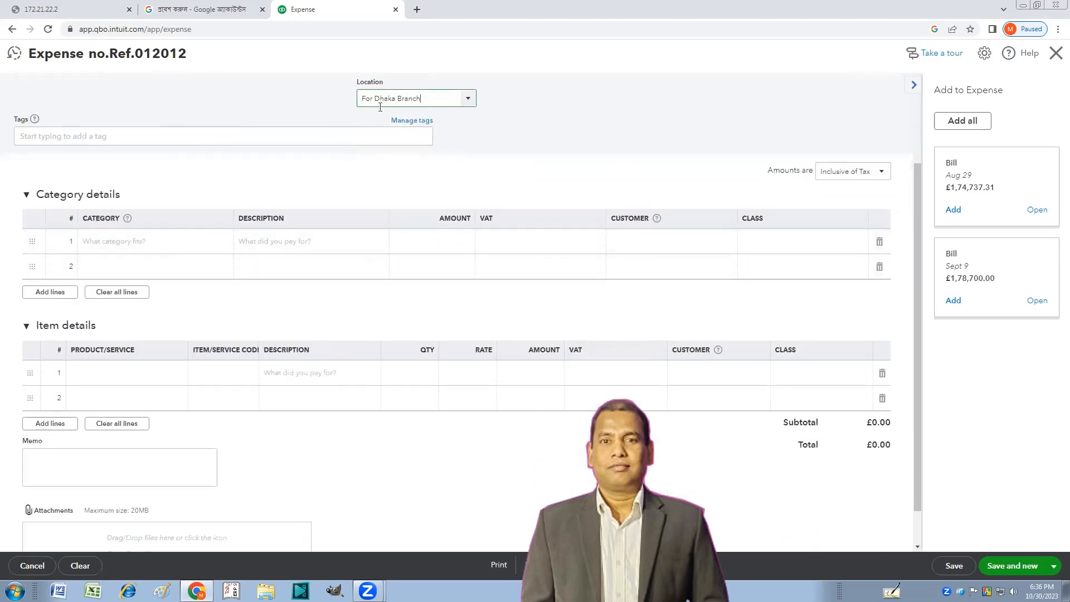
pyautogui.click(154, 242)
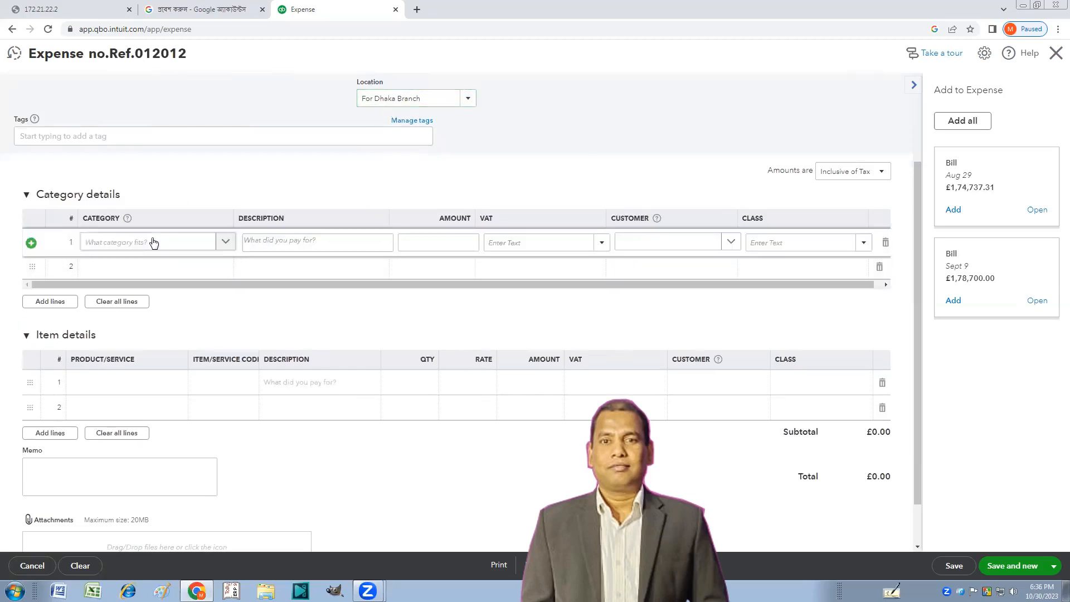
pyautogui.click(226, 242)
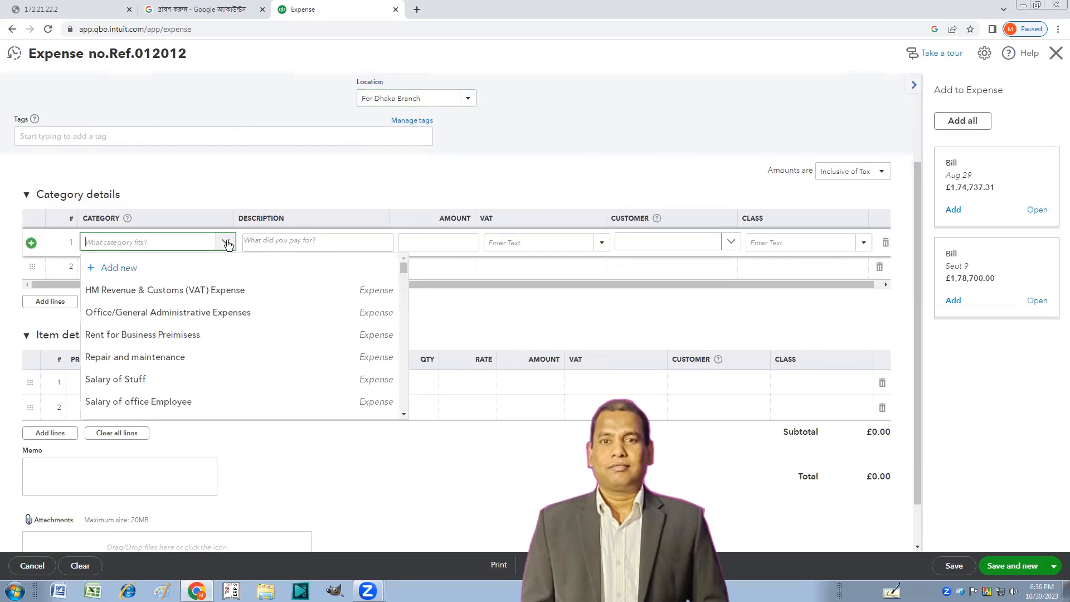
pyautogui.write('deliver')
pyautogui.click(139, 291)
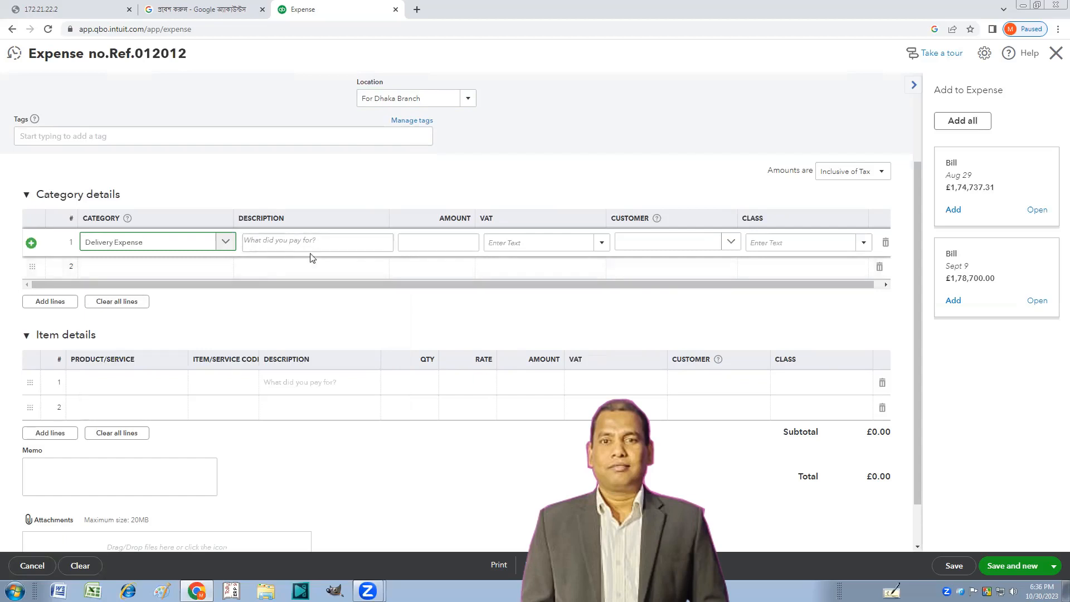
# Describe the first category line as "Deliver charge of 10 Packs Goods" and set its amount to 150.75.
pyautogui.click(338, 239)
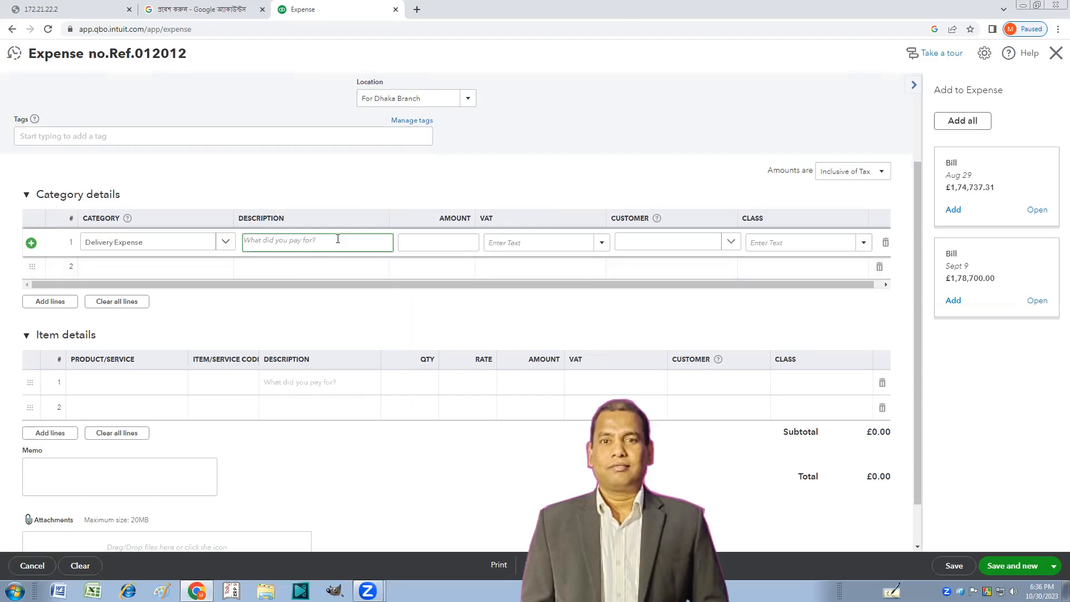
pyautogui.write('Del')
pyautogui.write('iver')
pyautogui.write(' charge')
pyautogui.write(' fro')
pyautogui.write('o')
pyautogui.write('f 10')
pyautogui.write(' Packs G')
pyautogui.write('oods')
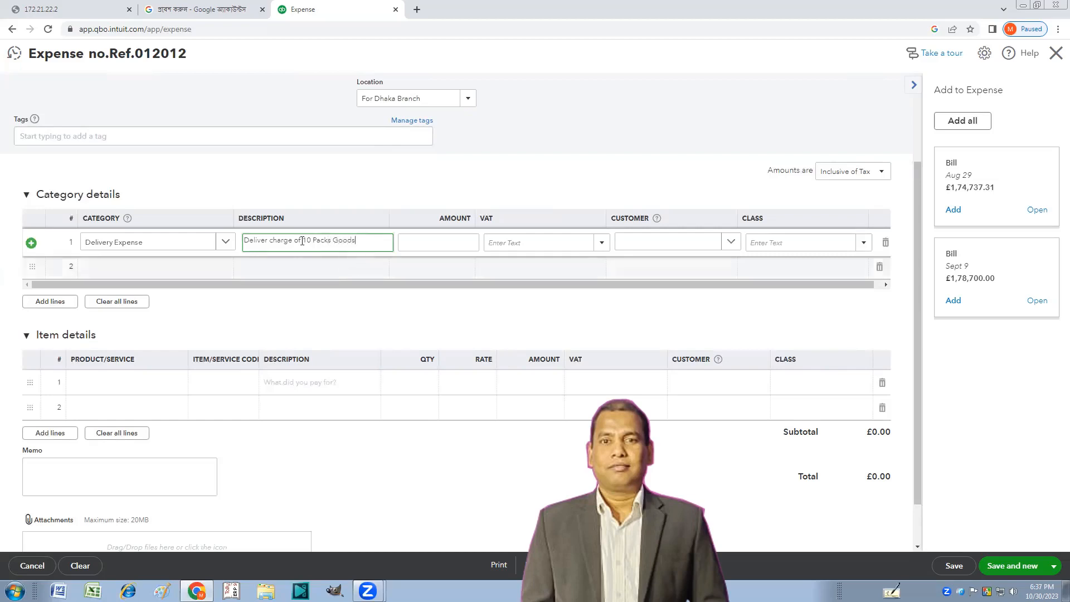
pyautogui.click(469, 246)
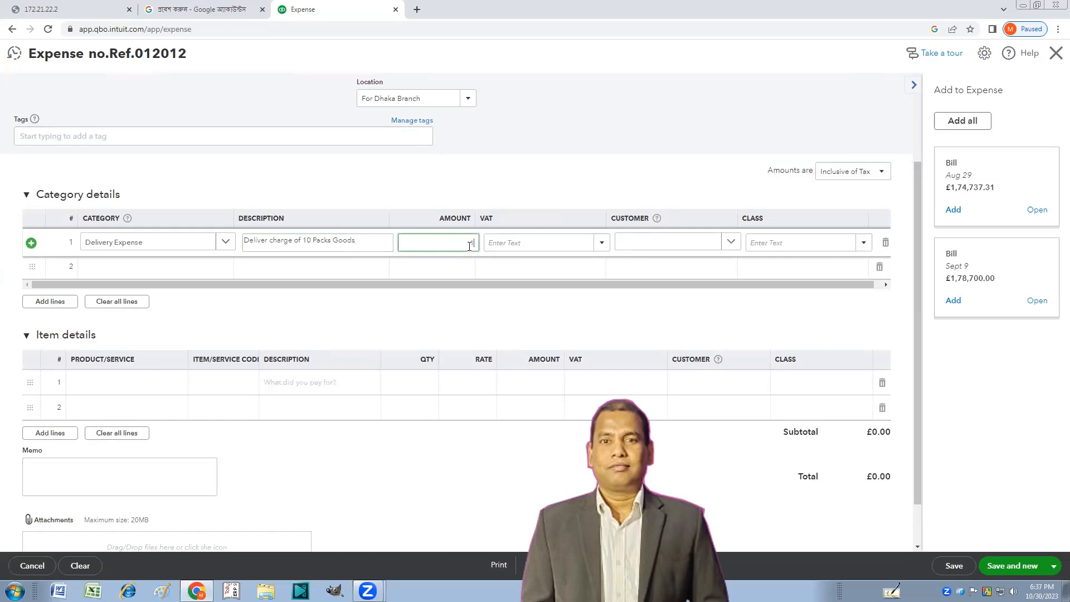
pyautogui.write('150.75')
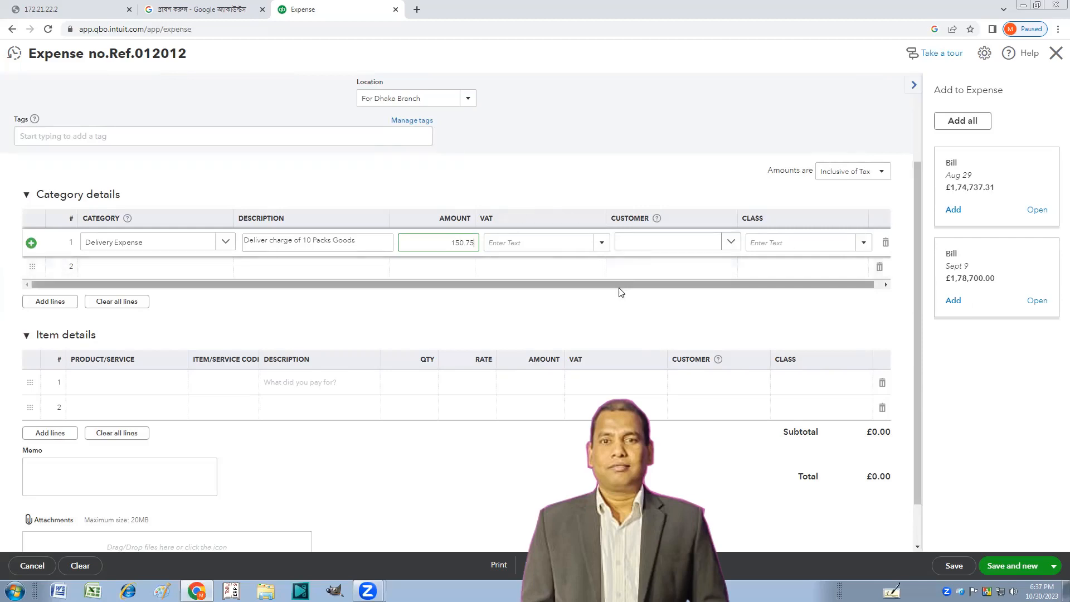
# Enter the expense memo "Delivery expense has been paid in cash instantly.".
pyautogui.scroll(-1, 479, 290)
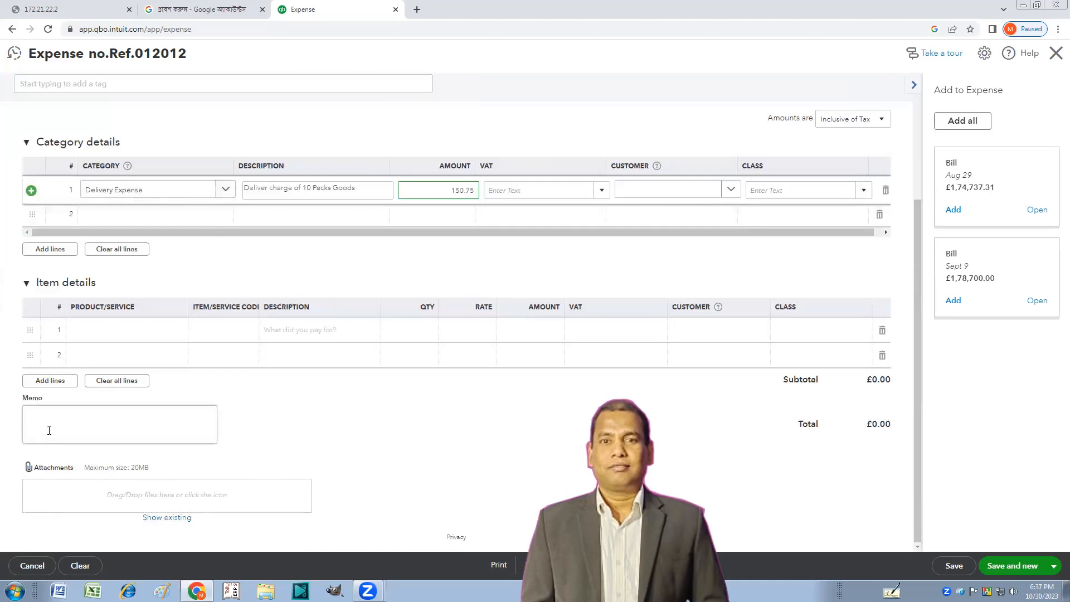
pyautogui.click(62, 415)
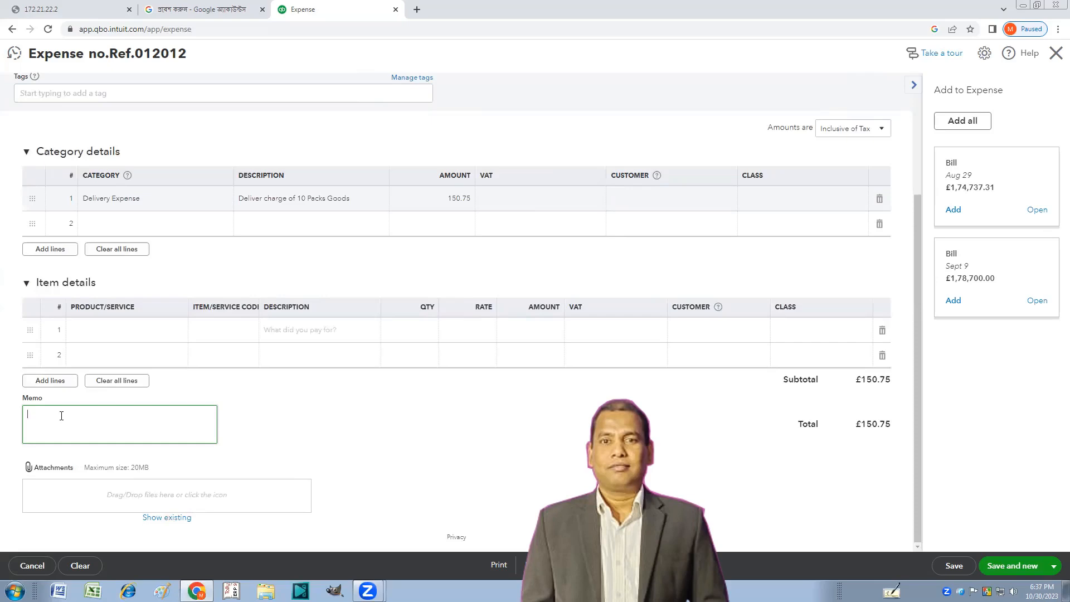
pyautogui.write('Delivery ex')
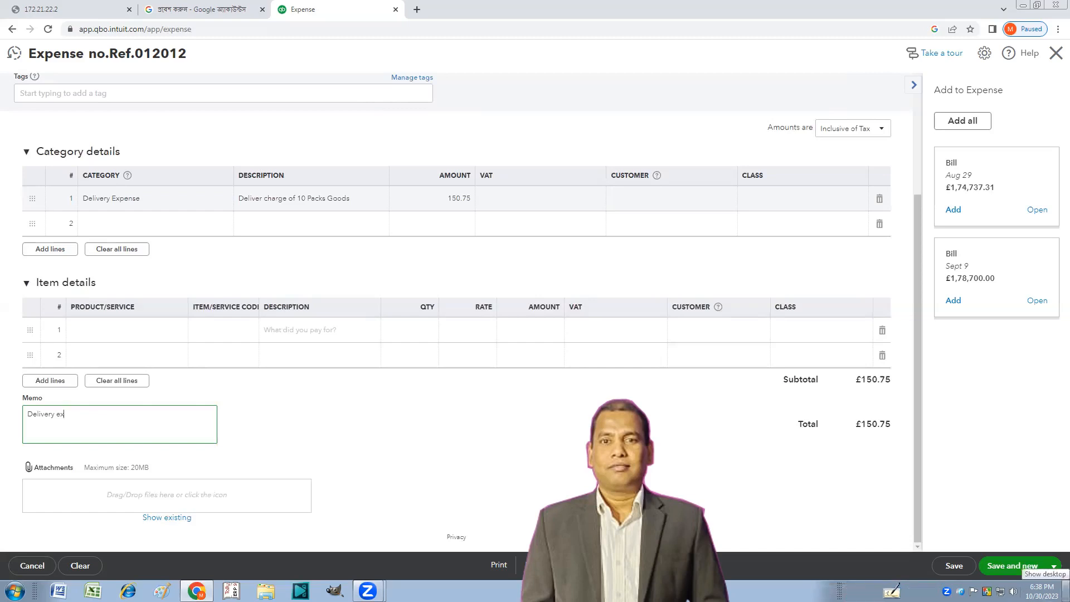
pyautogui.write('pense is pai')
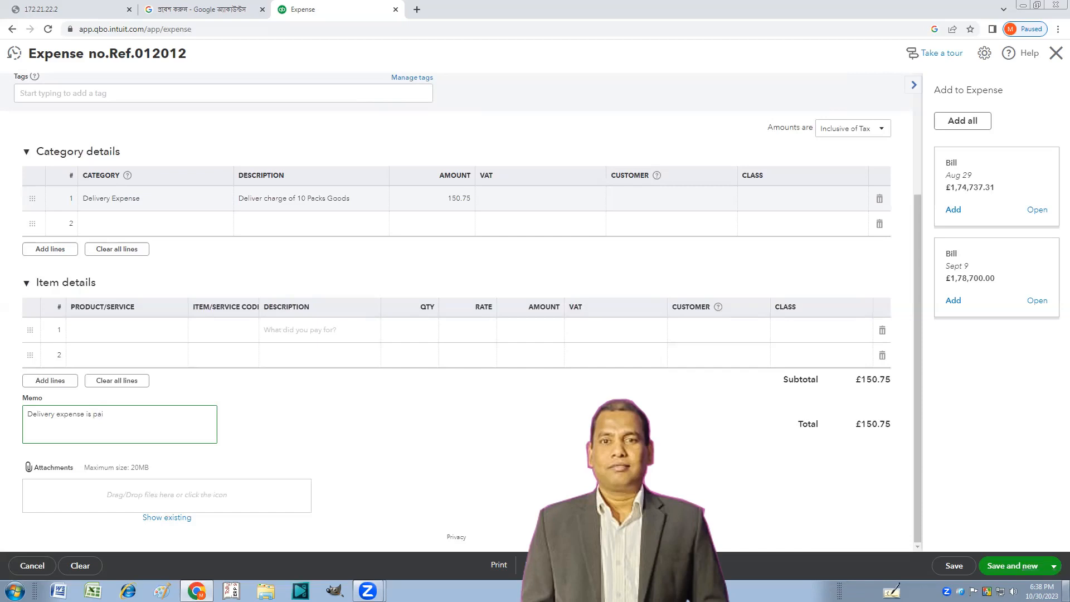
pyautogui.press('BackSpace')
pyautogui.press('BackSpace')
pyautogui.press('BackSpace')
pyautogui.write('has been paid in cash insta')
pyautogui.write('ntly')
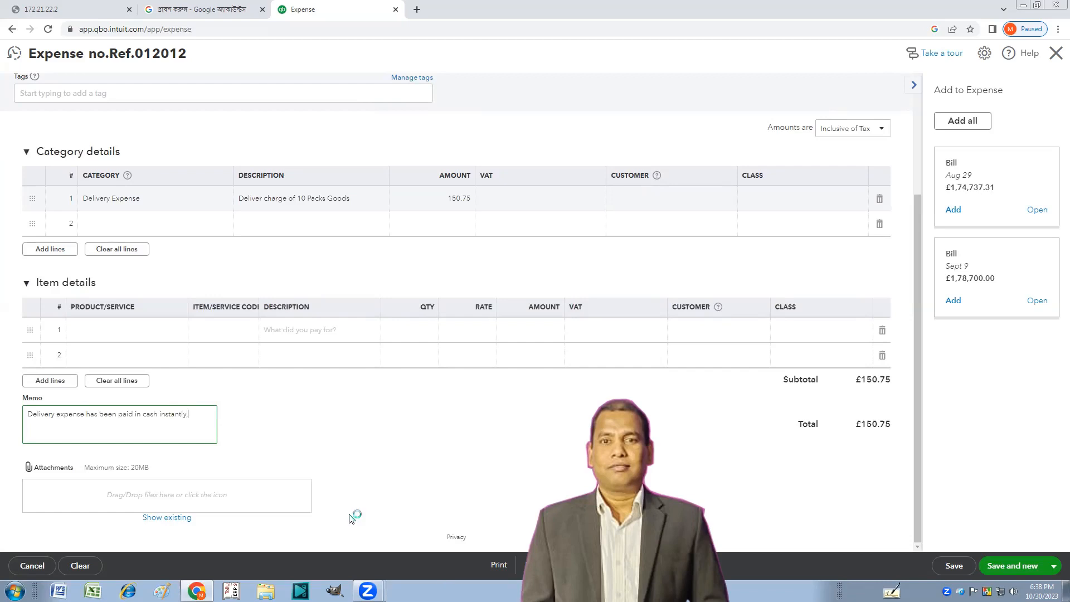
pyautogui.write('.')
# Open the file picker for the expense's attachments and close it without choosing a file.
pyautogui.click(38, 473)
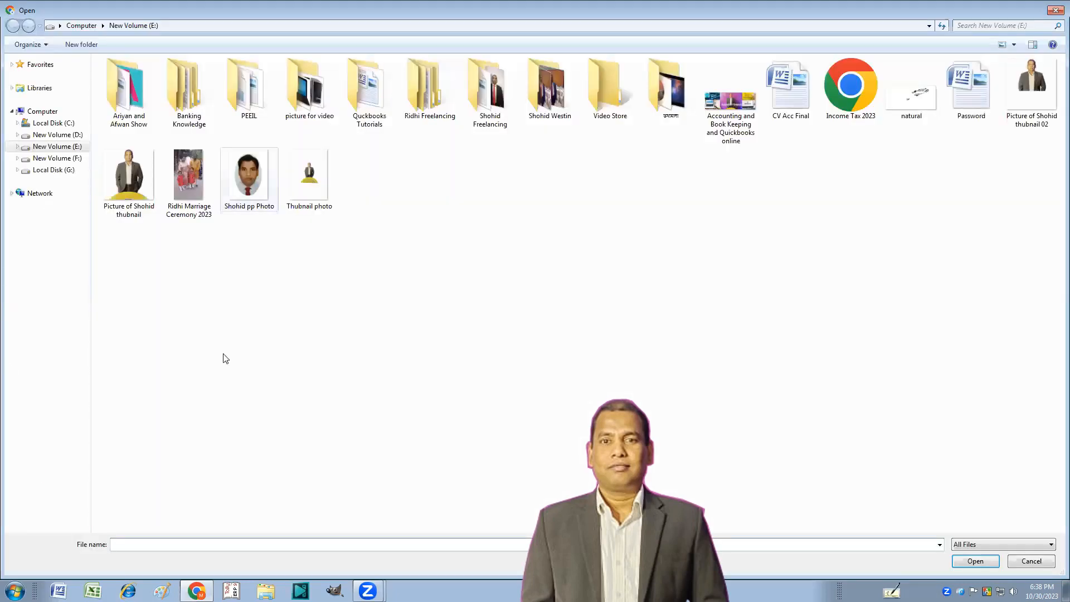
pyautogui.click(1053, 11)
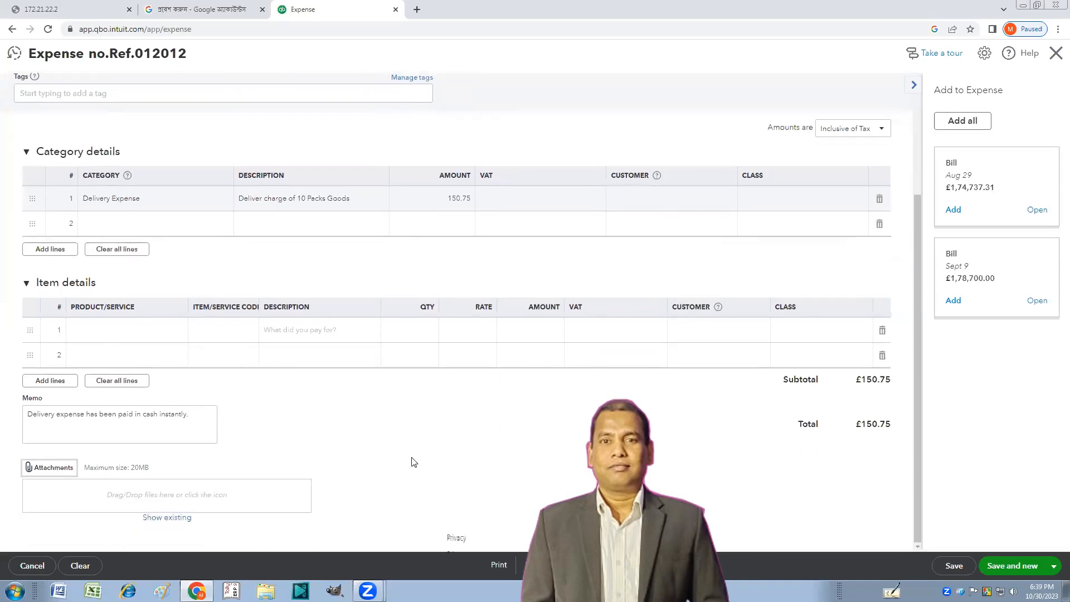
# Save the expense with its Class field left empty and start another new expense.
pyautogui.scroll(3, 534, 408)
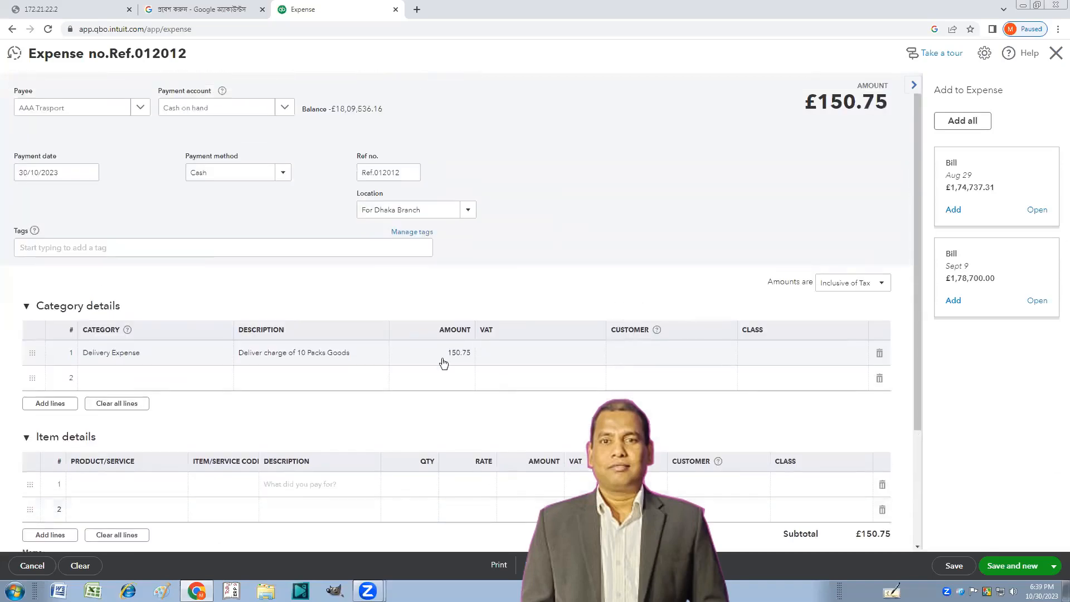
pyautogui.scroll(-3, 628, 396)
pyautogui.scroll(1, 449, 430)
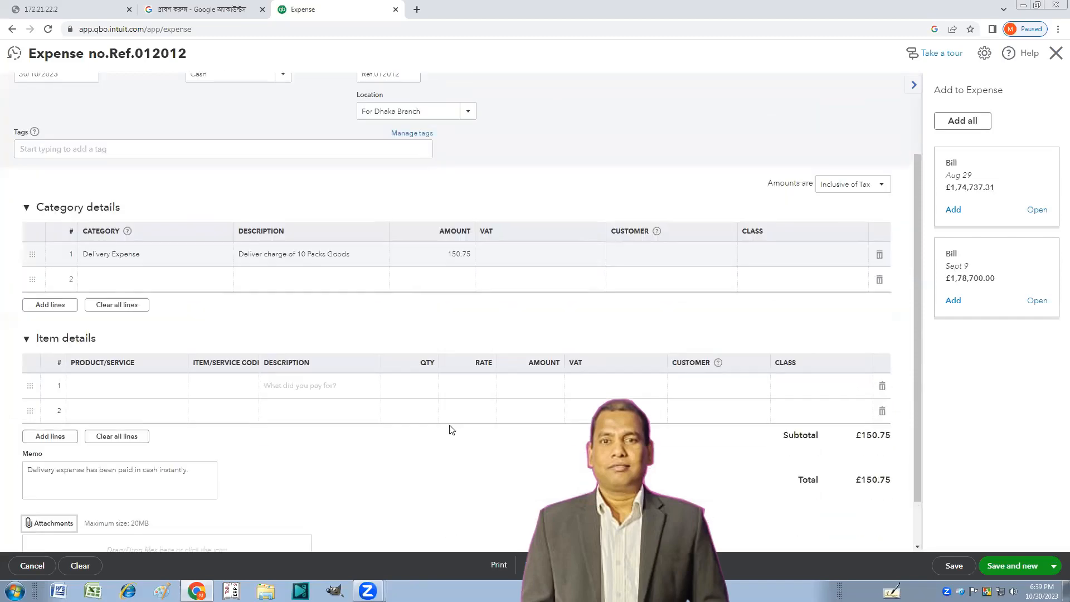
pyautogui.click(1004, 567)
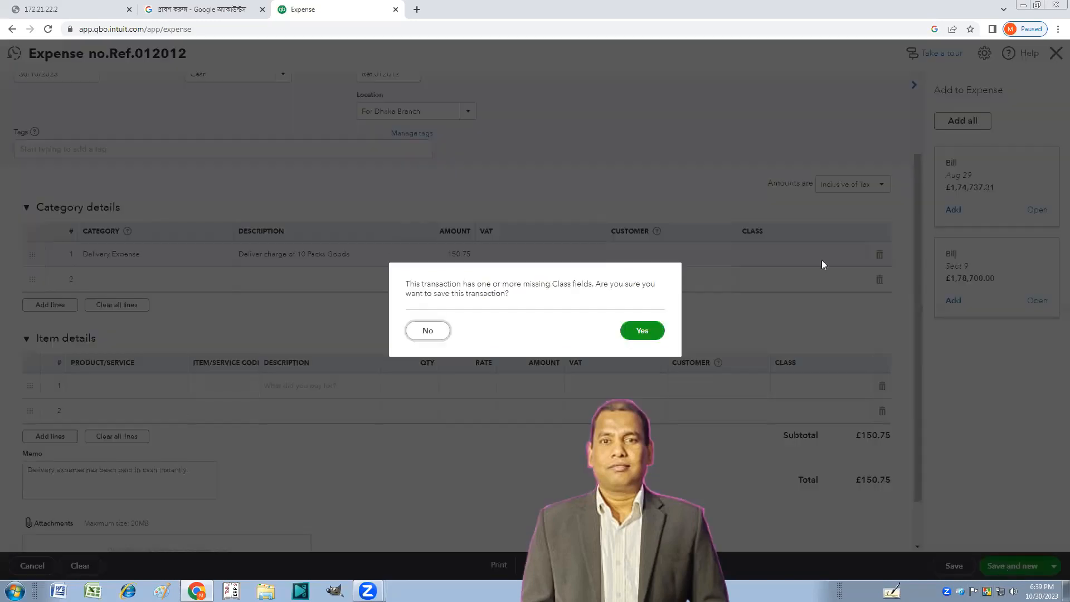
pyautogui.click(642, 331)
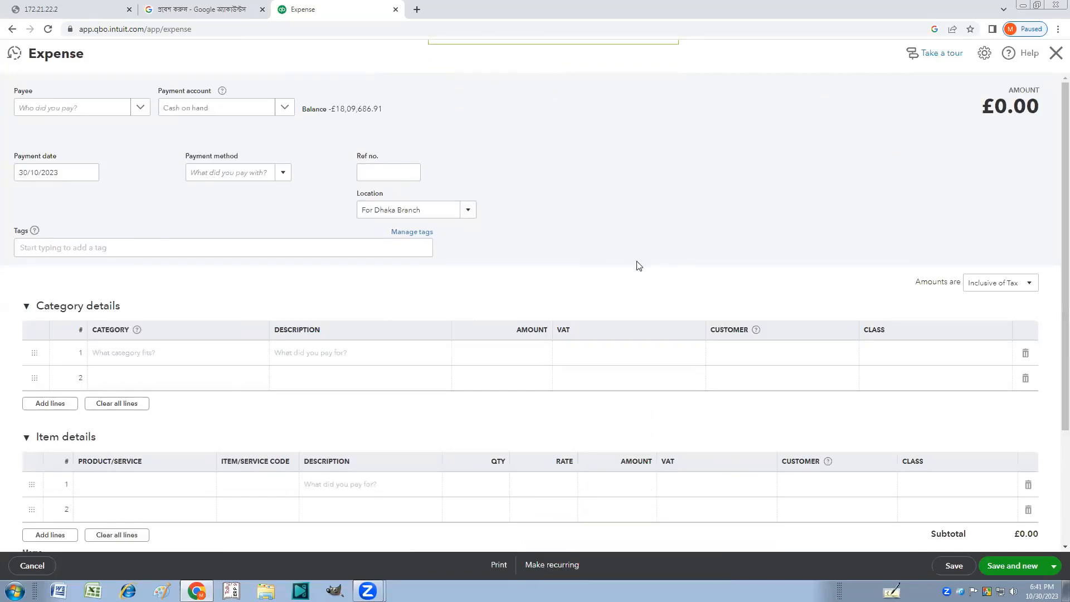
pyautogui.scroll(-3, 638, 338)
pyautogui.scroll(3, 828, 232)
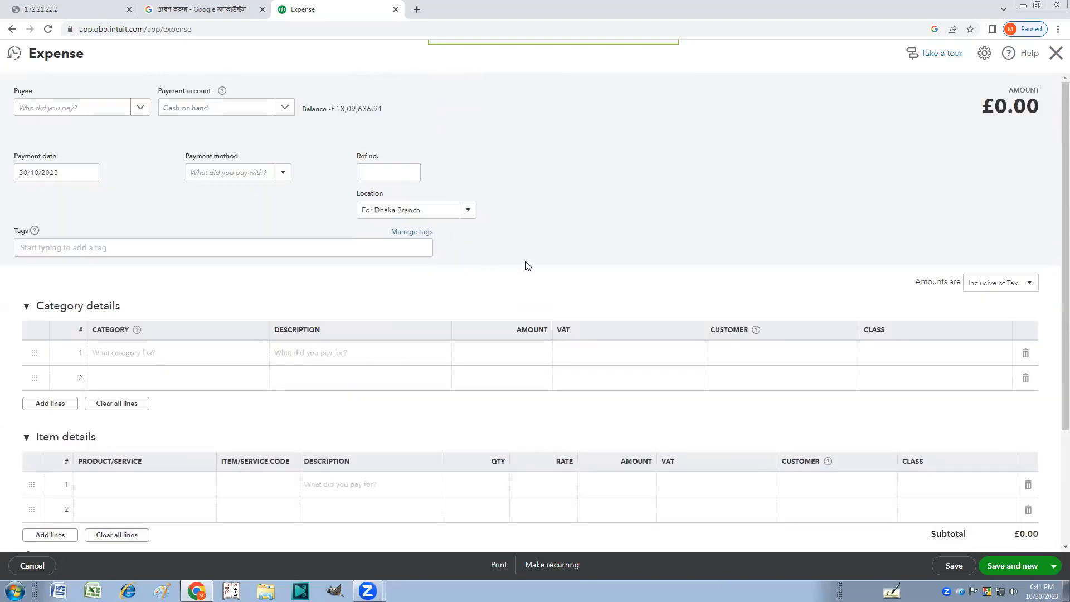